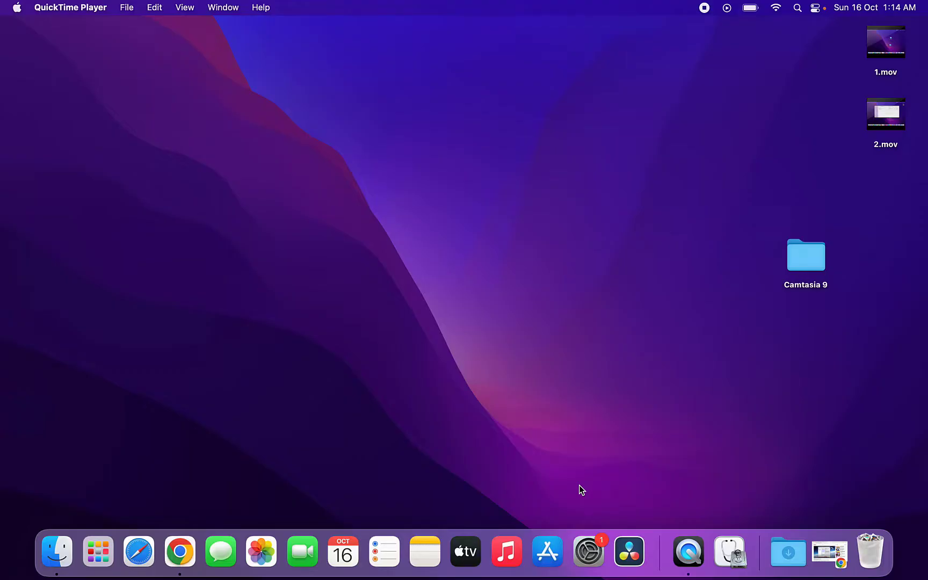
# Launch Disk Utility from Spotlight by searching for 'disk'.
pyautogui.press('super+space')
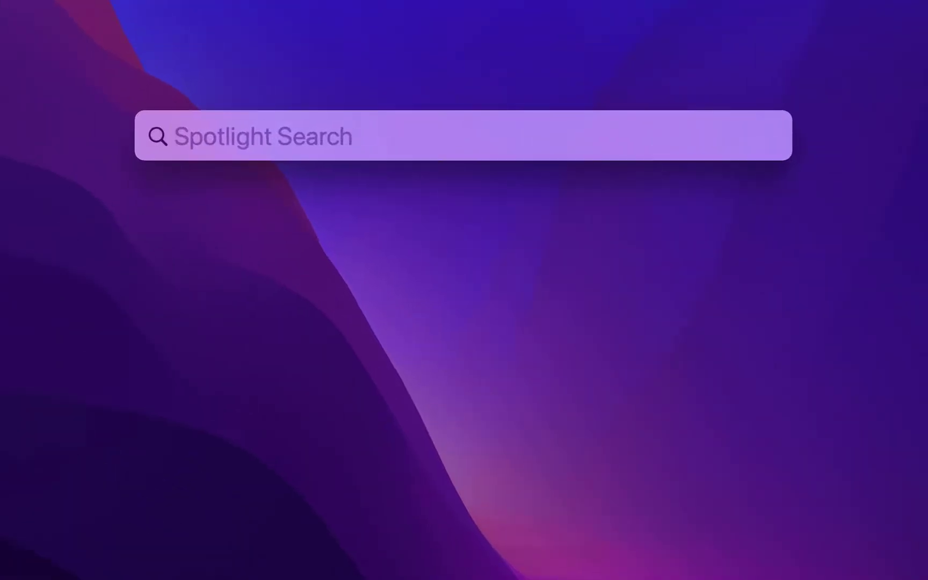
pyautogui.write('disk')
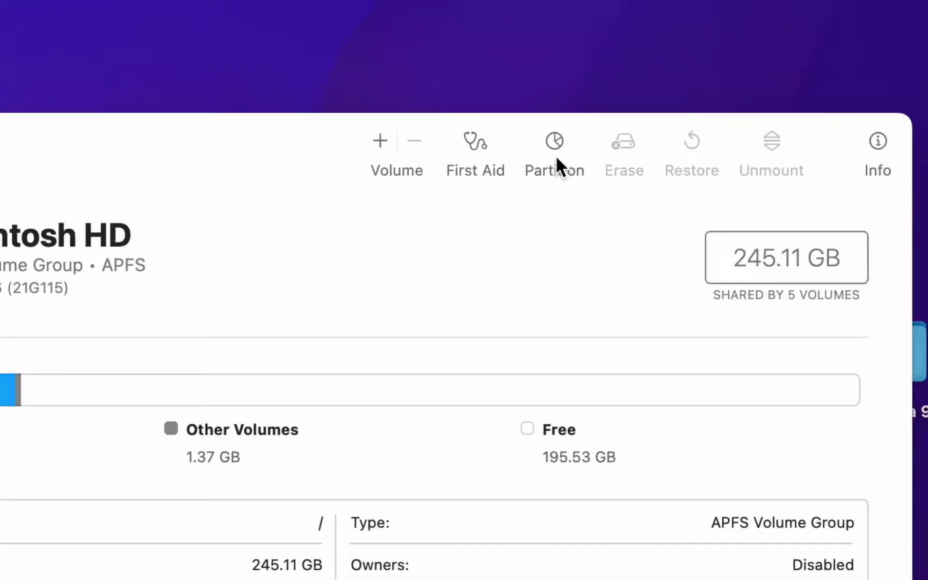
# Add an Untitled APFS partition and size it to 145 GB, leaving Macintosh HD at 100 GB.
pyautogui.click(507, 167)
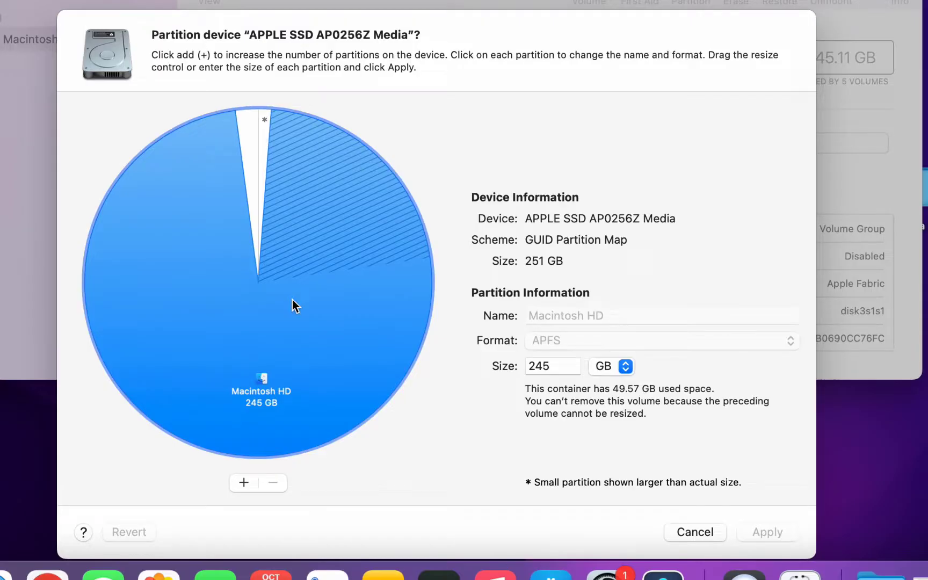
pyautogui.click(243, 484)
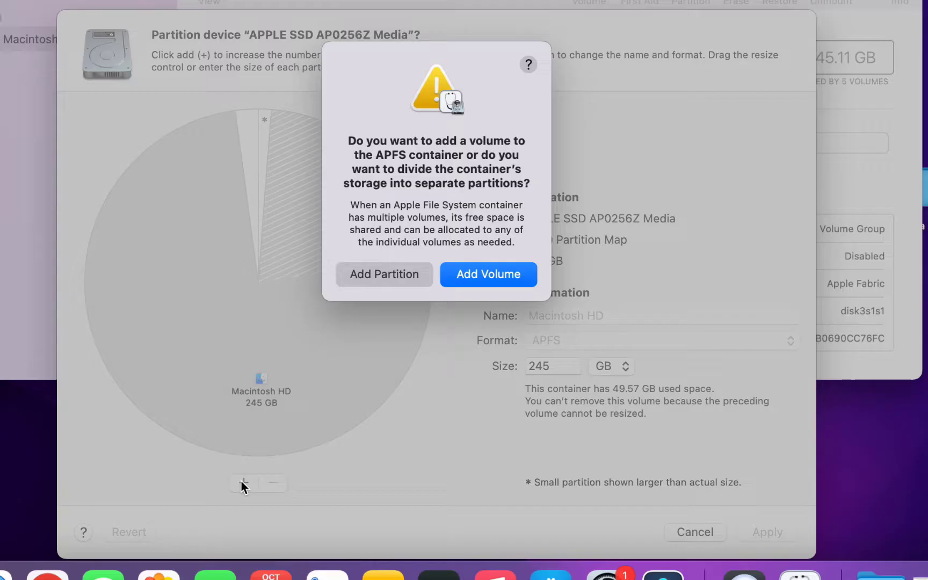
pyautogui.click(385, 274)
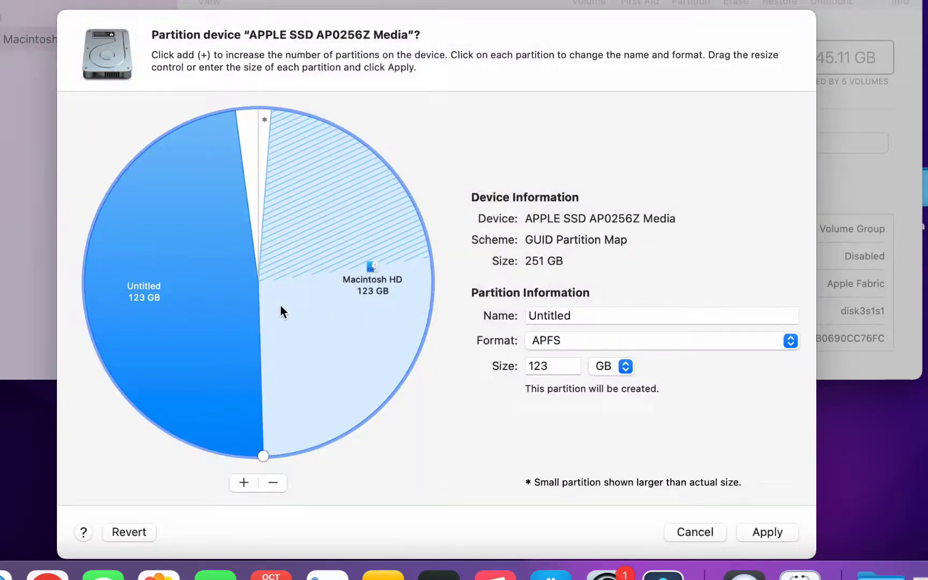
pyautogui.click(337, 303)
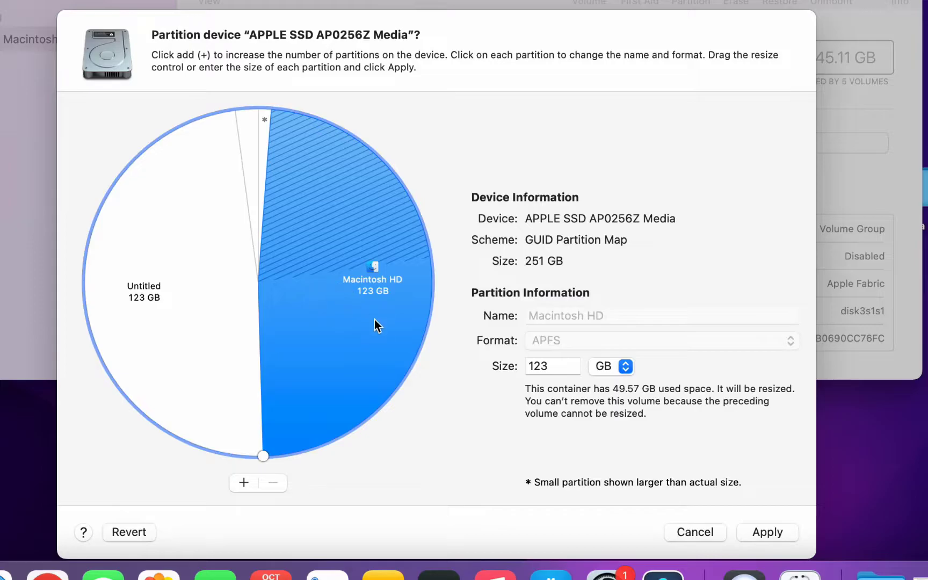
pyautogui.click(194, 348)
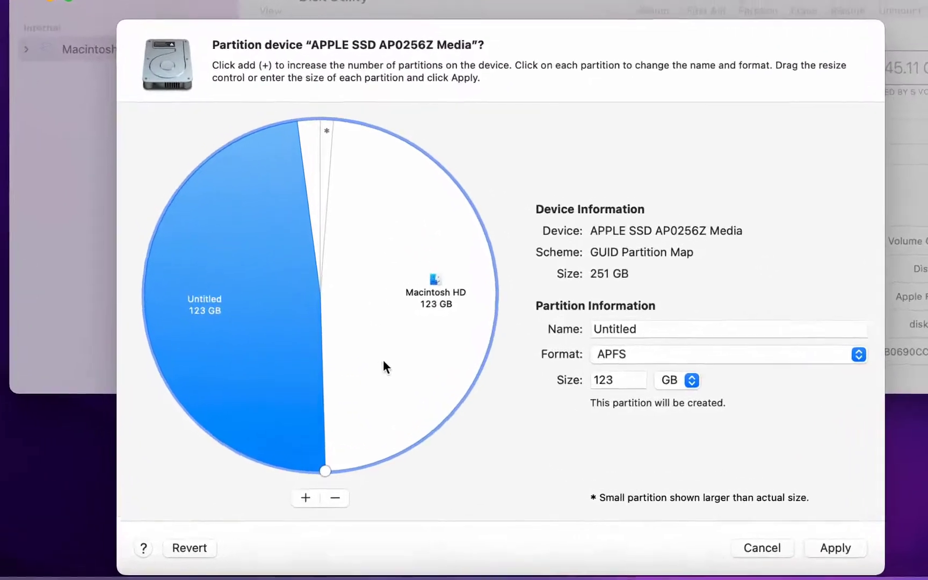
pyautogui.moveTo(325, 471); pyautogui.dragTo(417, 440)
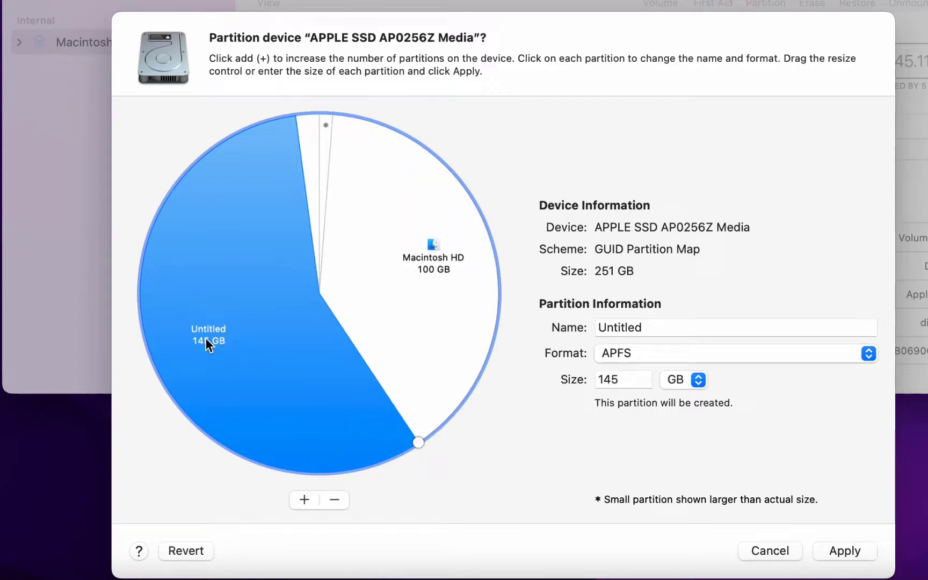
# Rename the 145 GB partition from Untitled to 'Mac Online', keeping APFS format.
pyautogui.click(683, 327)
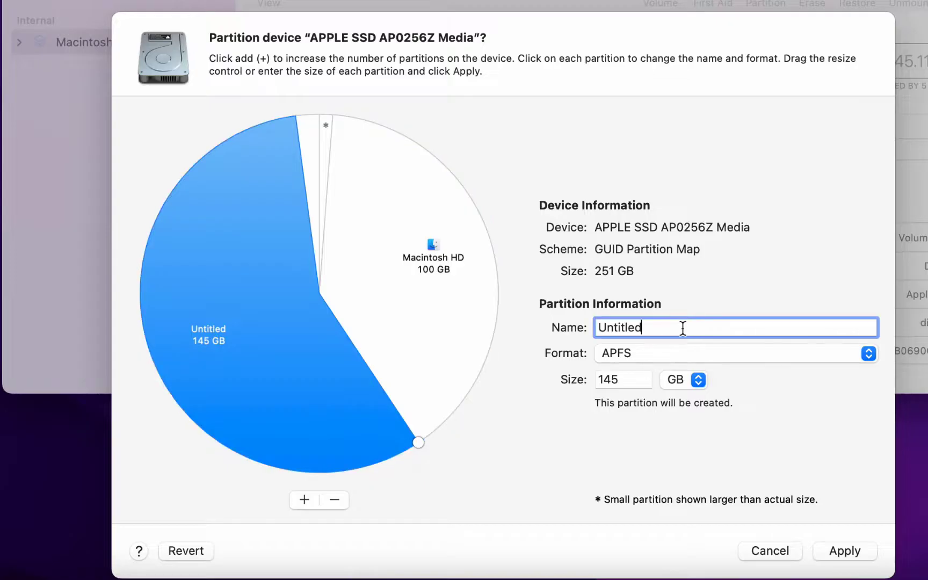
pyautogui.press('BackSpace')
pyautogui.press('BackSpace')
pyautogui.press('BackSpace')
pyautogui.press('BackSpace')
pyautogui.press('BackSpace')
pyautogui.press('BackSpace')
pyautogui.press('BackSpace')
pyautogui.press('BackSpace')
pyautogui.write('Mac Online')
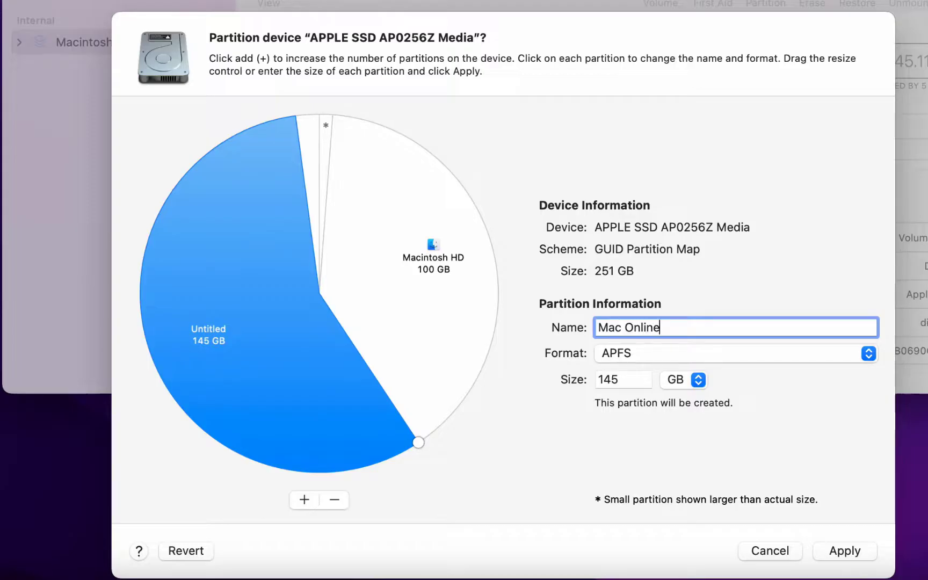
pyautogui.click(866, 353)
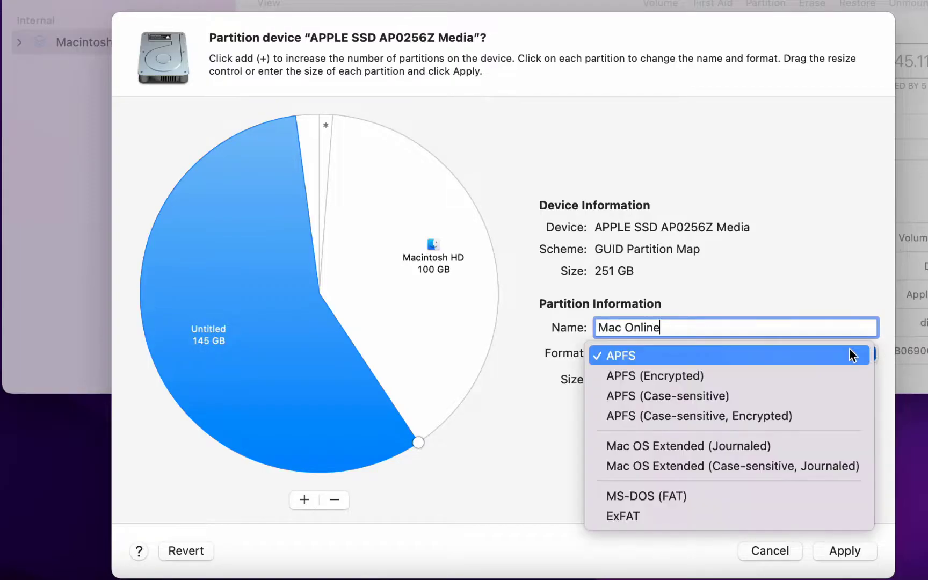
pyautogui.click(744, 358)
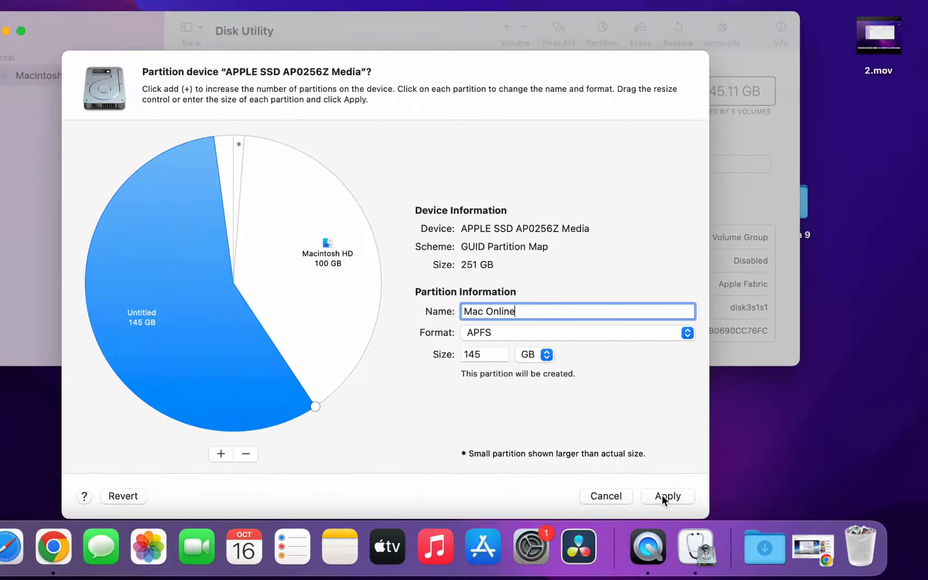
# Apply the partitioning, accept the startup resize warning, and verify Mac Online (145.06 GB) and Macintosh HD (100.05 GB).
pyautogui.click(662, 495)
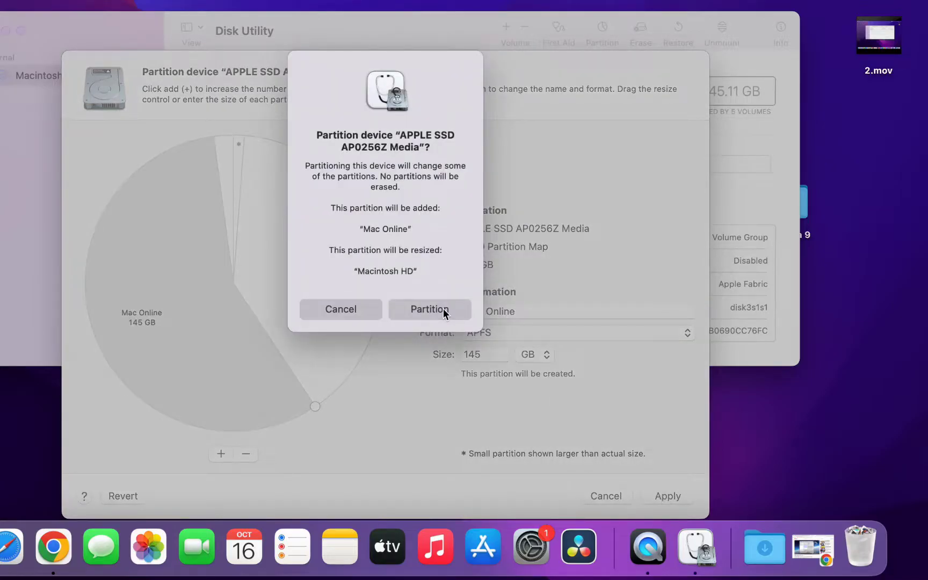
pyautogui.click(443, 312)
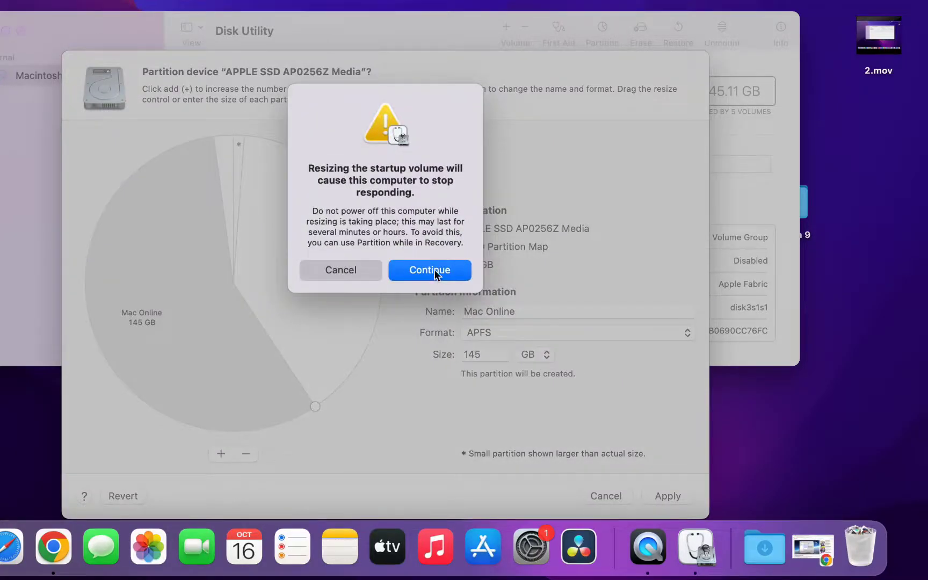
pyautogui.click(434, 270)
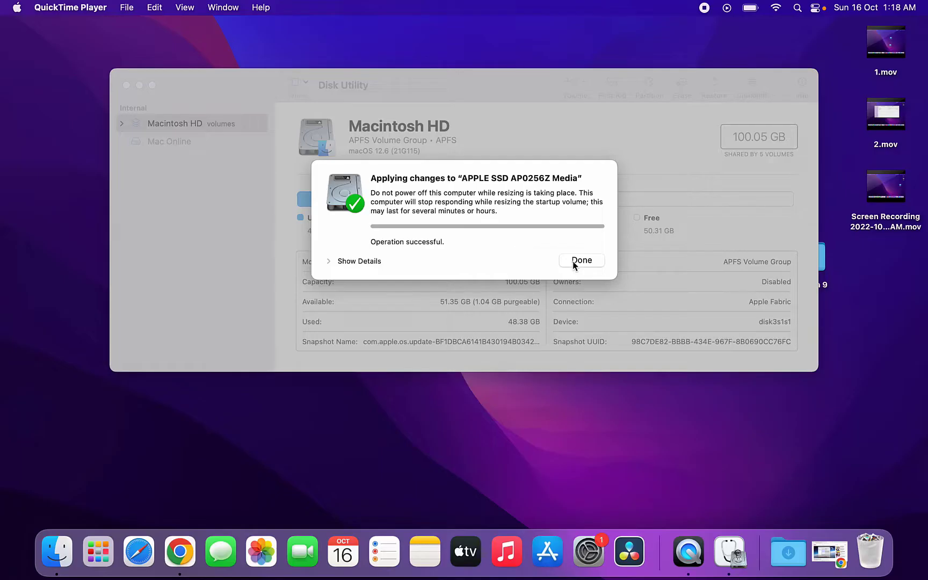
pyautogui.click(573, 263)
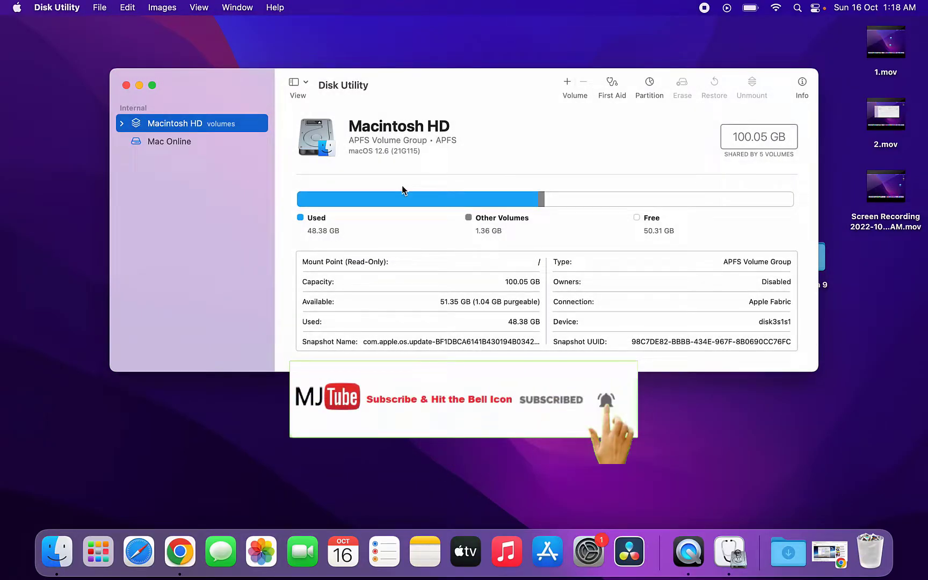
pyautogui.click(175, 141)
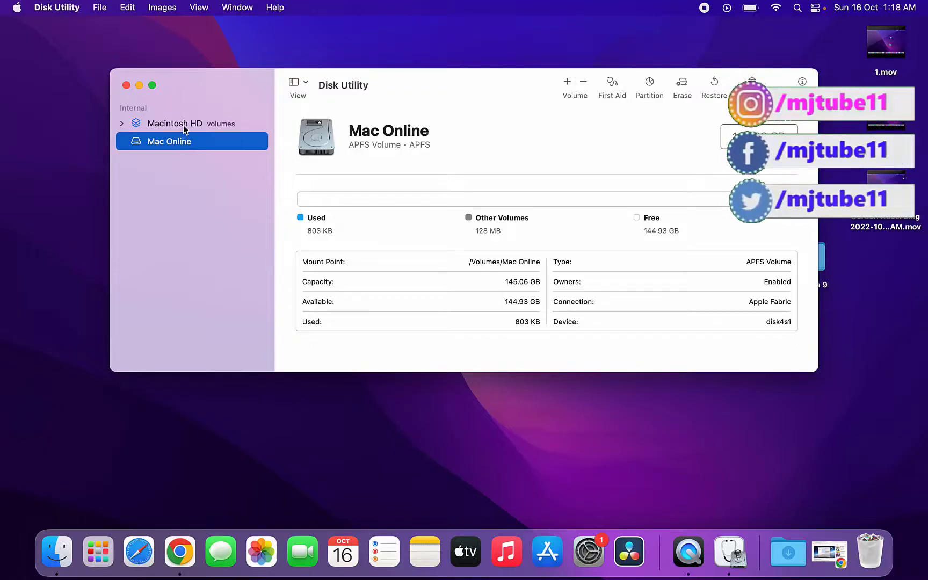
pyautogui.click(183, 126)
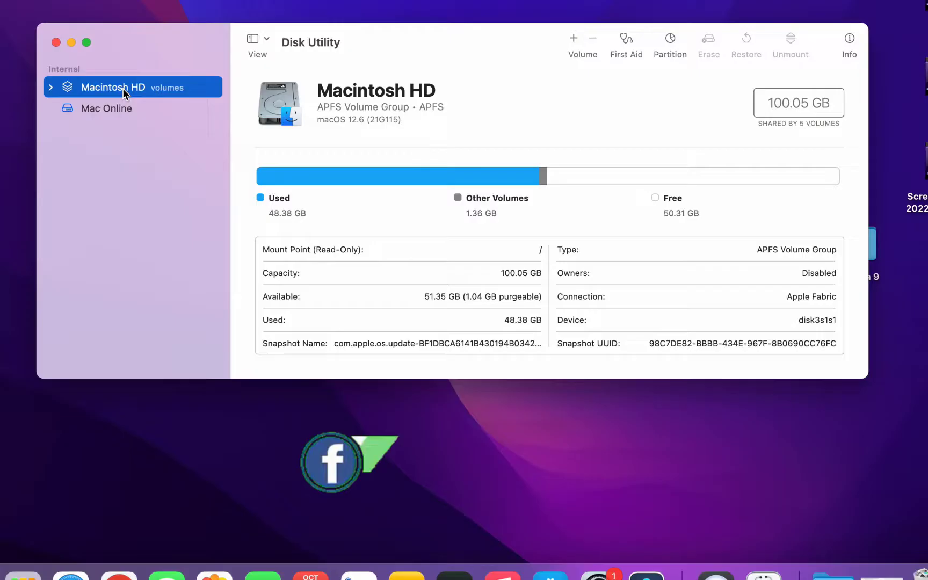
# Add a third APFS partition beside Mac Online and shrink it to 25.7 GB, Mac Online becoming 119 GB.
pyautogui.click(670, 38)
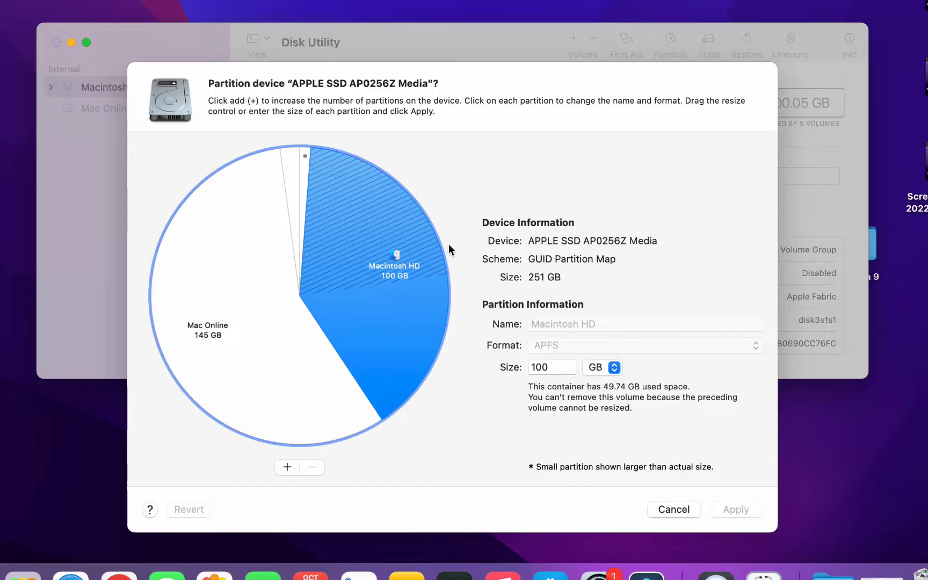
pyautogui.click(291, 404)
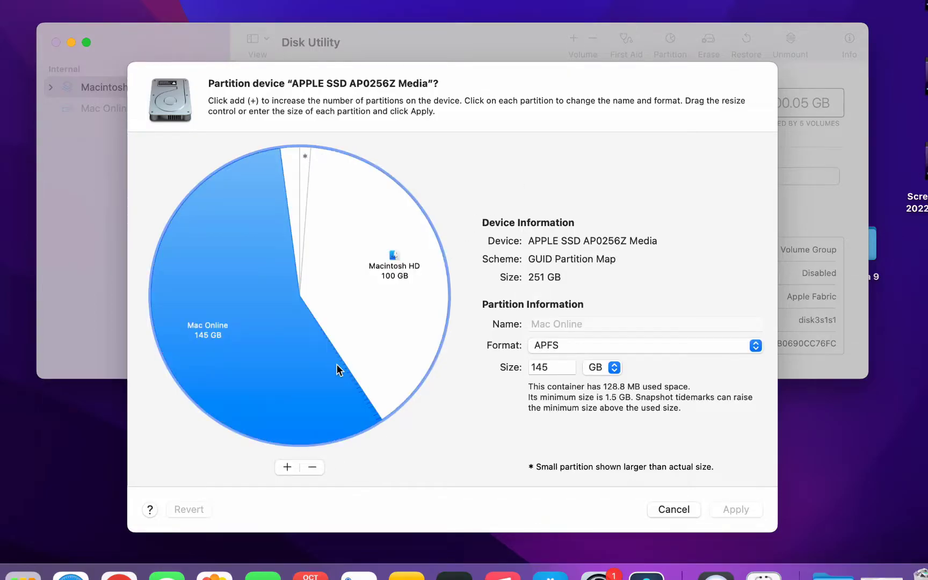
pyautogui.click(386, 341)
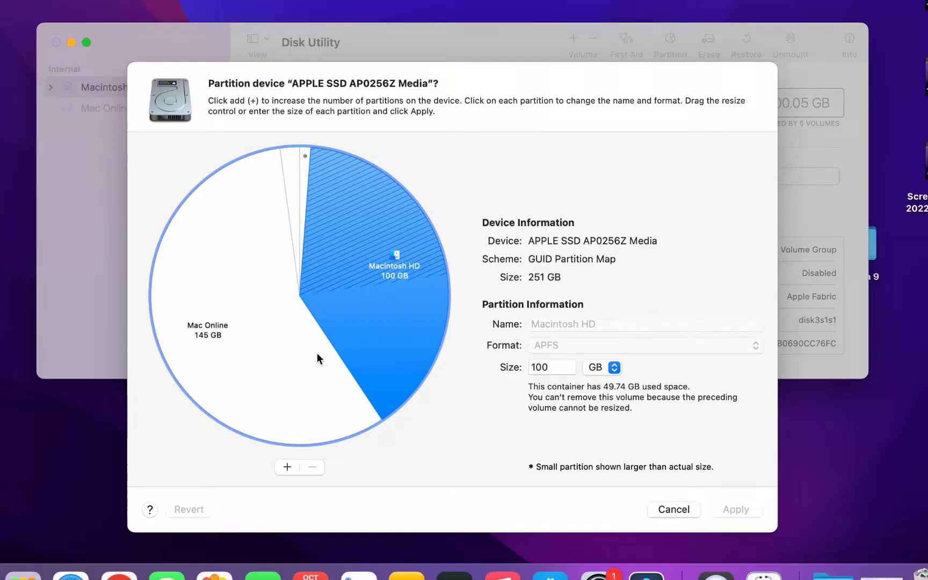
pyautogui.click(273, 359)
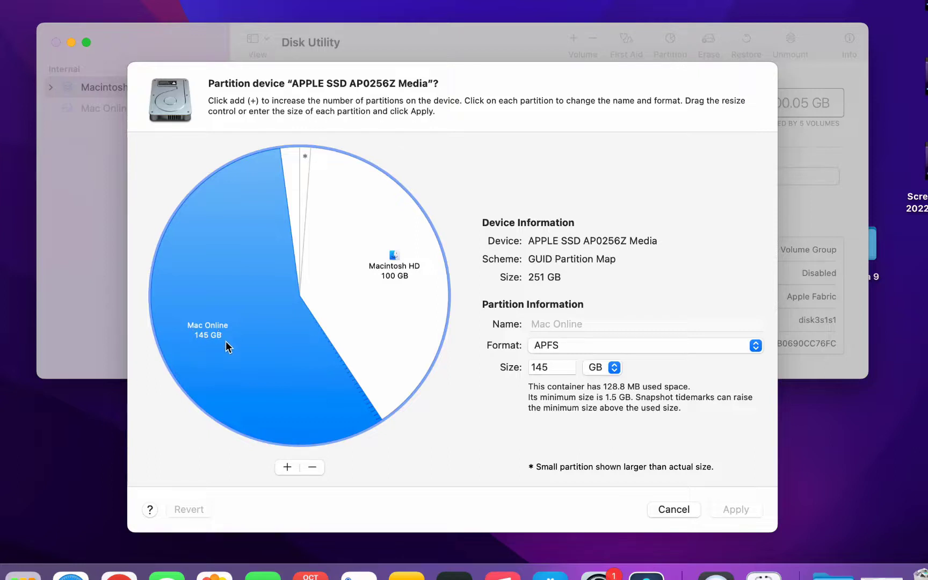
pyautogui.click(287, 468)
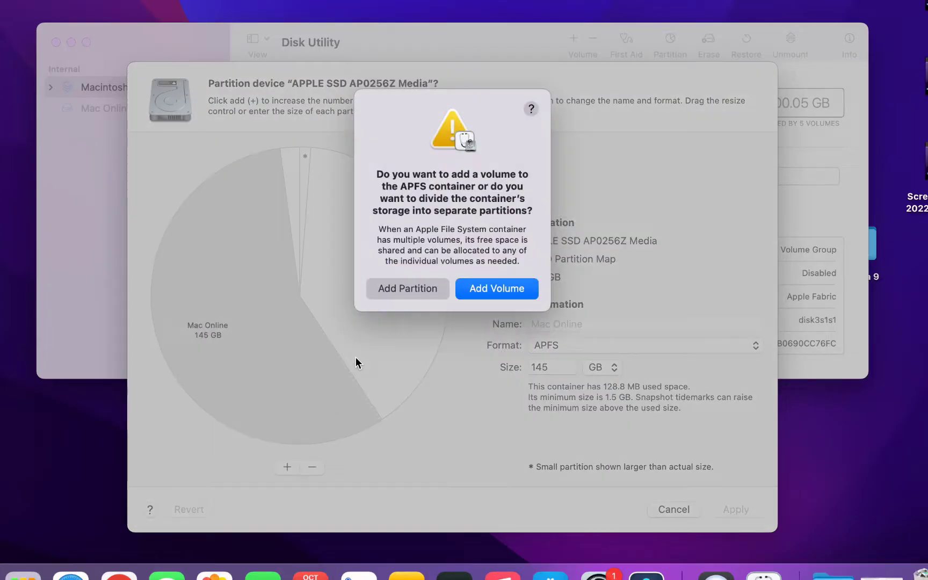
pyautogui.click(399, 294)
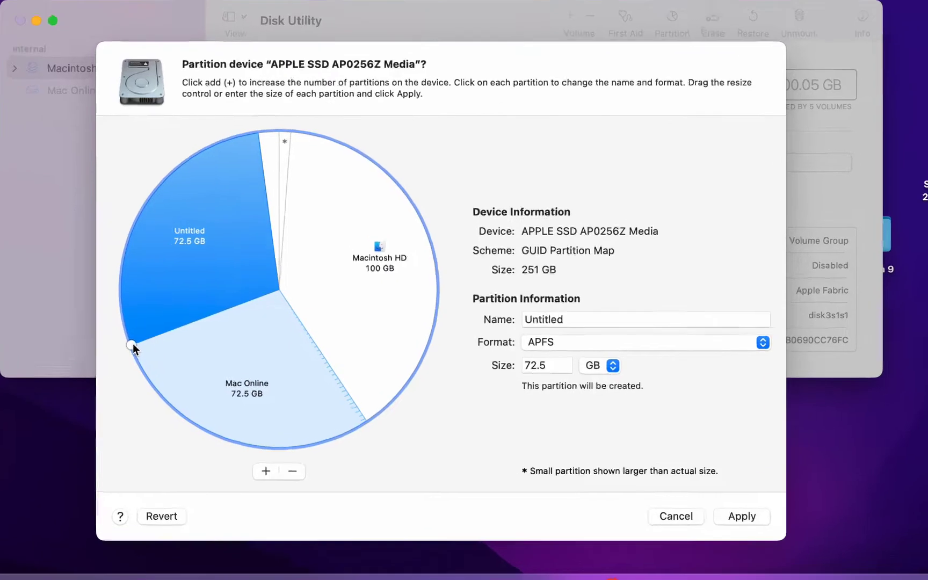
pyautogui.moveTo(162, 347); pyautogui.dragTo(156, 274)
pyautogui.moveTo(75, 252); pyautogui.dragTo(146, 180)
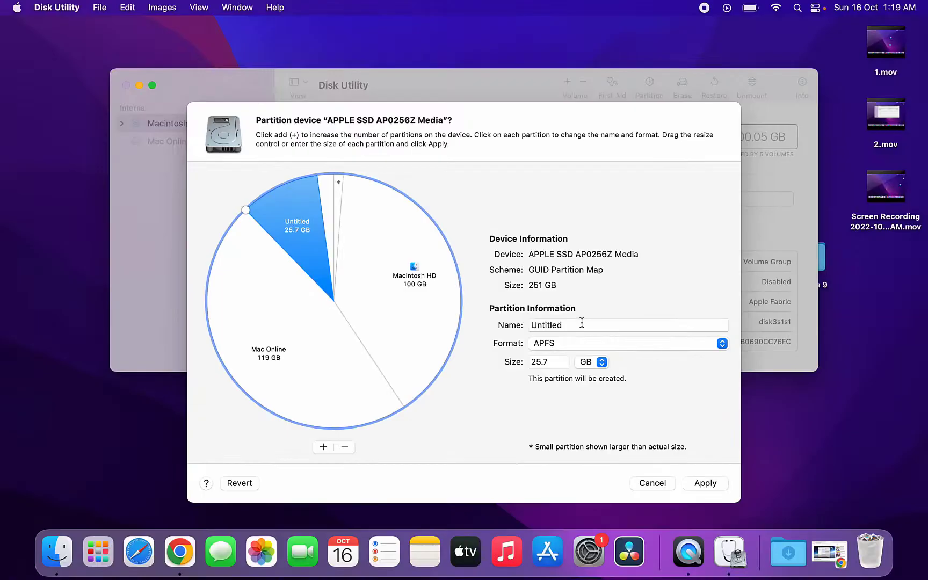
# Rename the new Untitled partition to 'Software'.
pyautogui.click(593, 316)
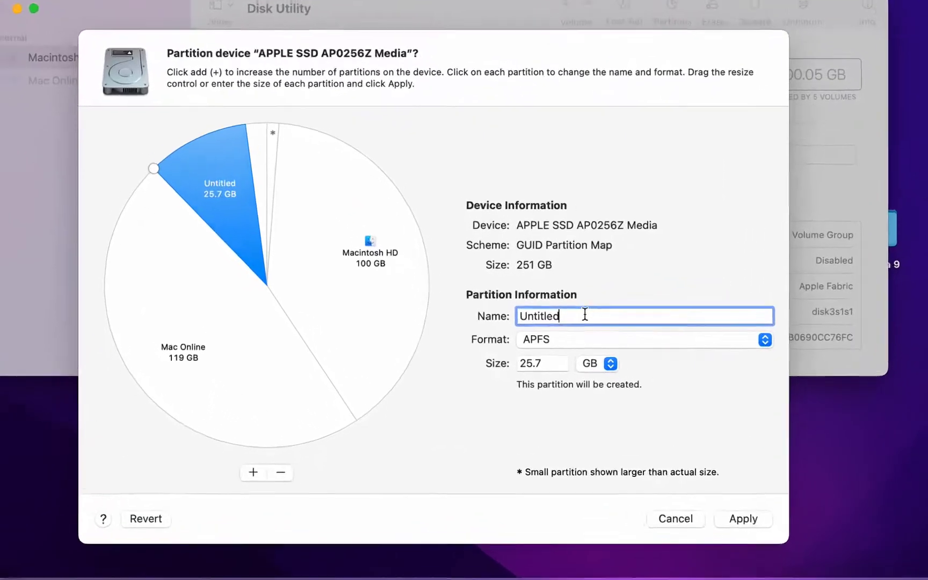
pyautogui.press('BackSpace')
pyautogui.press('BackSpace')
pyautogui.press('BackSpace')
pyautogui.press('BackSpace')
pyautogui.press('BackSpace')
pyautogui.press('BackSpace')
pyautogui.press('BackSpace')
pyautogui.press('BackSpace')
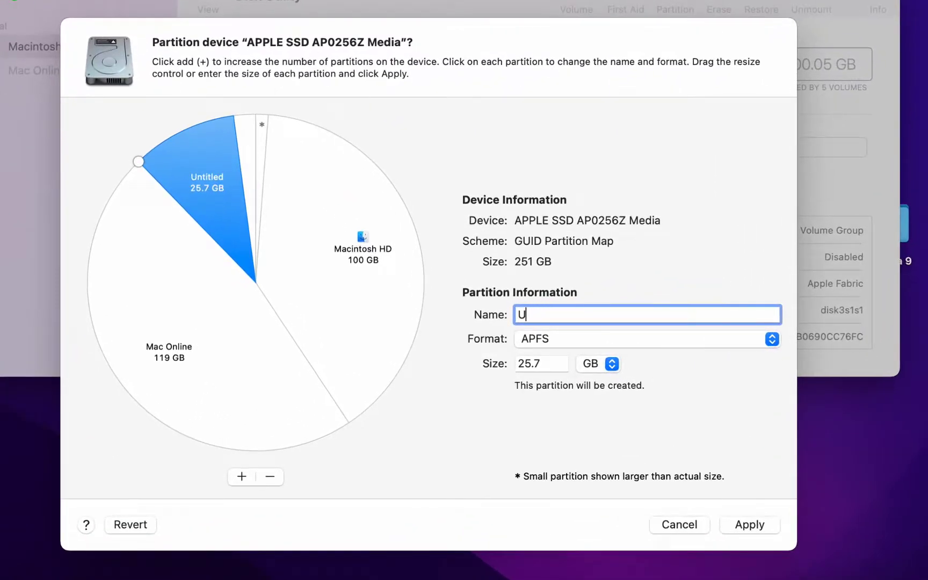
pyautogui.write('Software')
# Apply the new layout, check the Mac Online and Software volumes, and quit Disk Utility.
pyautogui.click(749, 525)
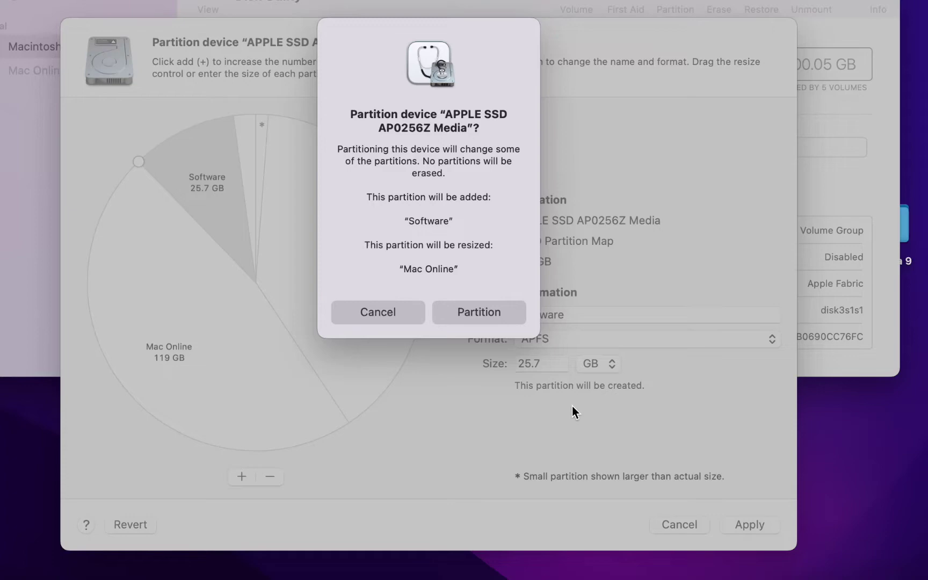
pyautogui.click(475, 316)
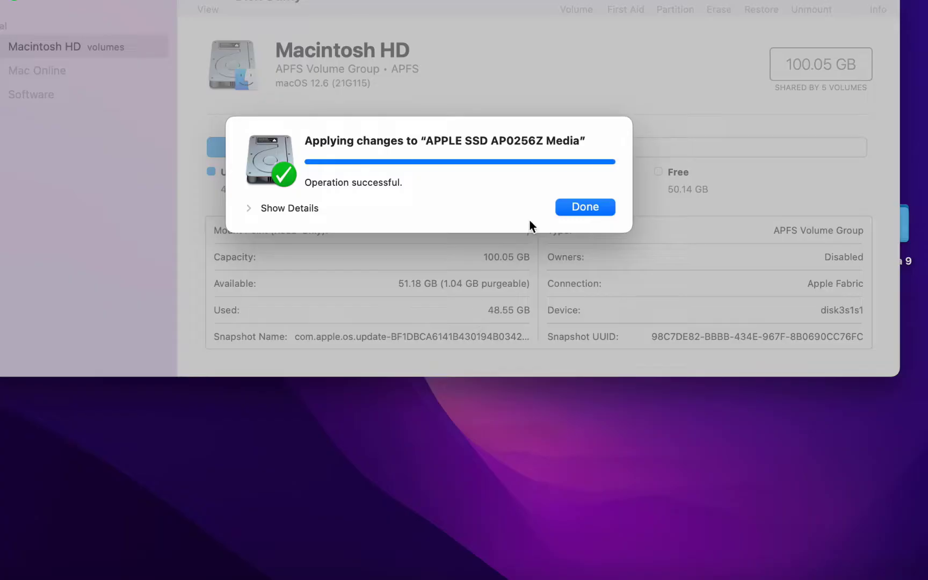
pyautogui.click(577, 209)
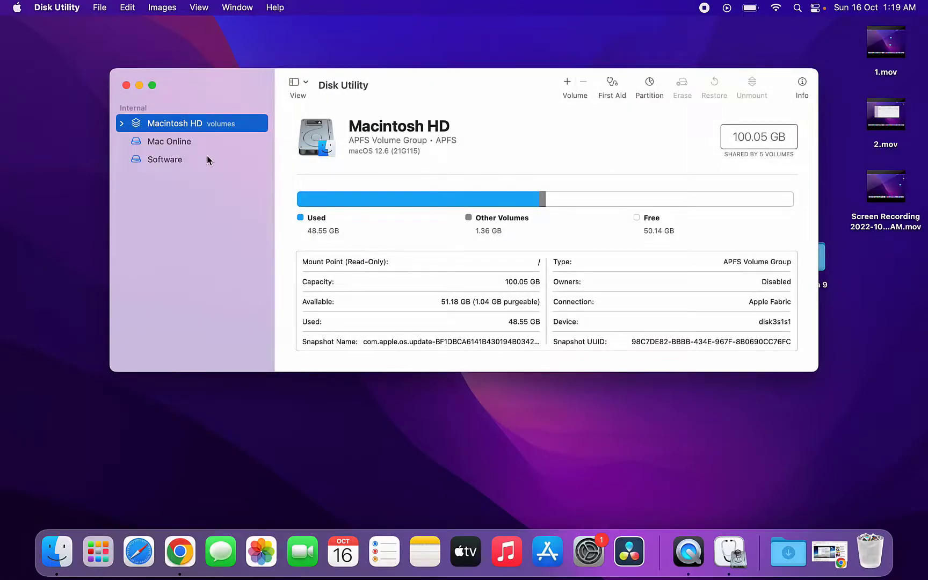
pyautogui.click(178, 142)
pyautogui.click(178, 156)
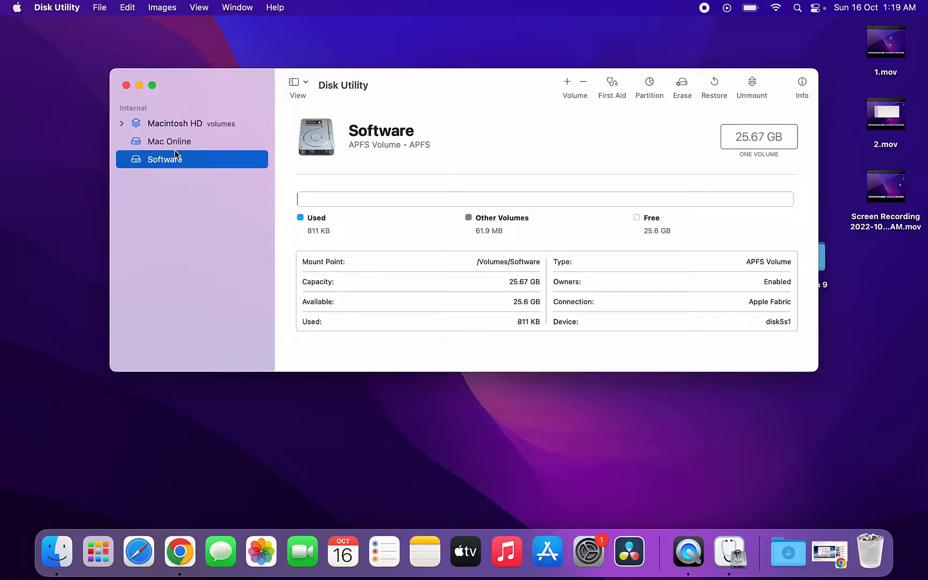
pyautogui.click(126, 86)
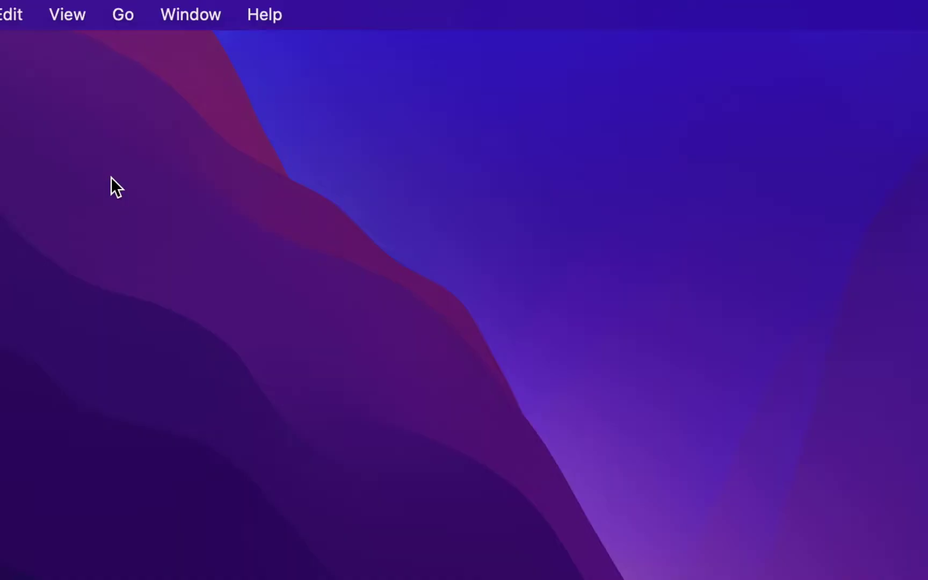
# Show the Computer location in Finder, listing Mac Online, Macintosh HD, Network and Software.
pyautogui.click(123, 14)
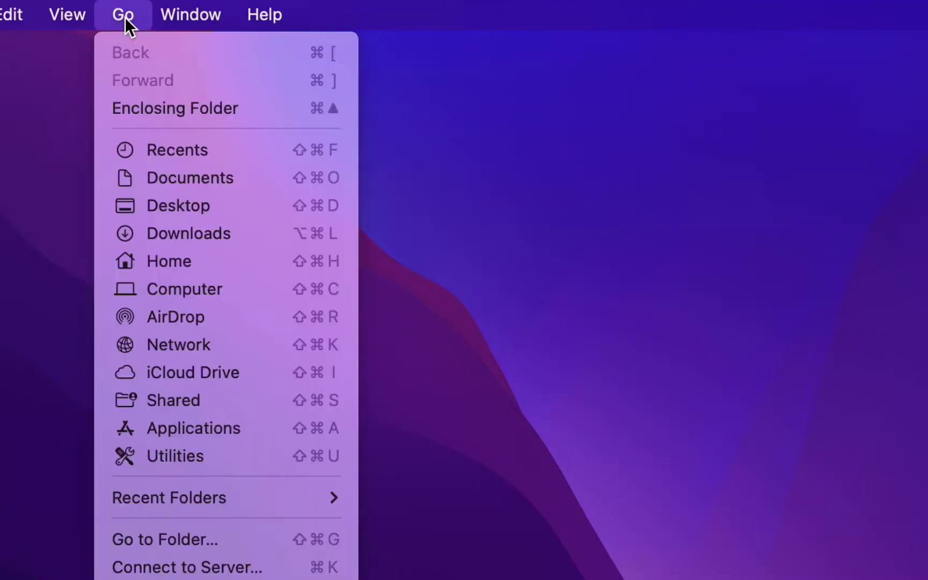
pyautogui.click(206, 294)
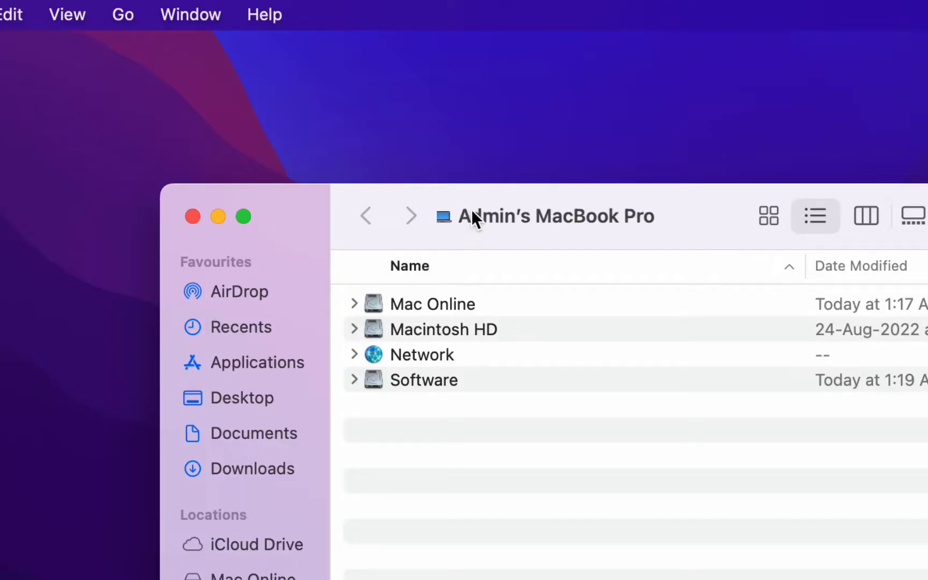
pyautogui.moveTo(472, 188); pyautogui.dragTo(292, 173)
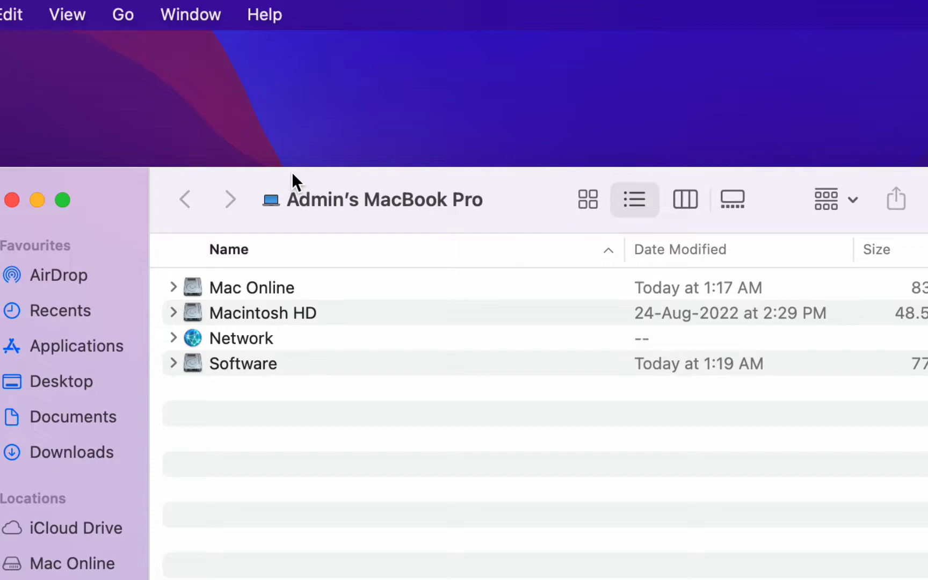
pyautogui.click(260, 289)
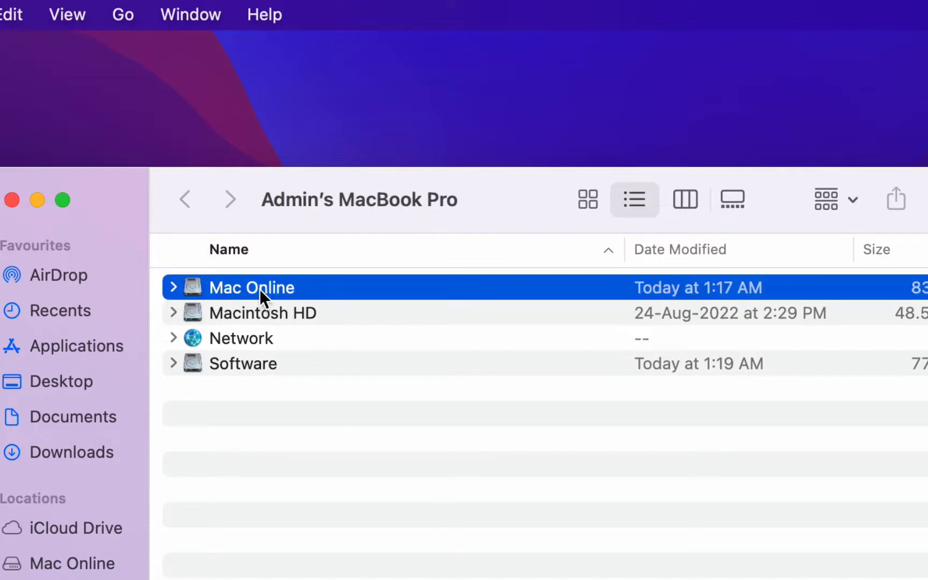
pyautogui.click(252, 363)
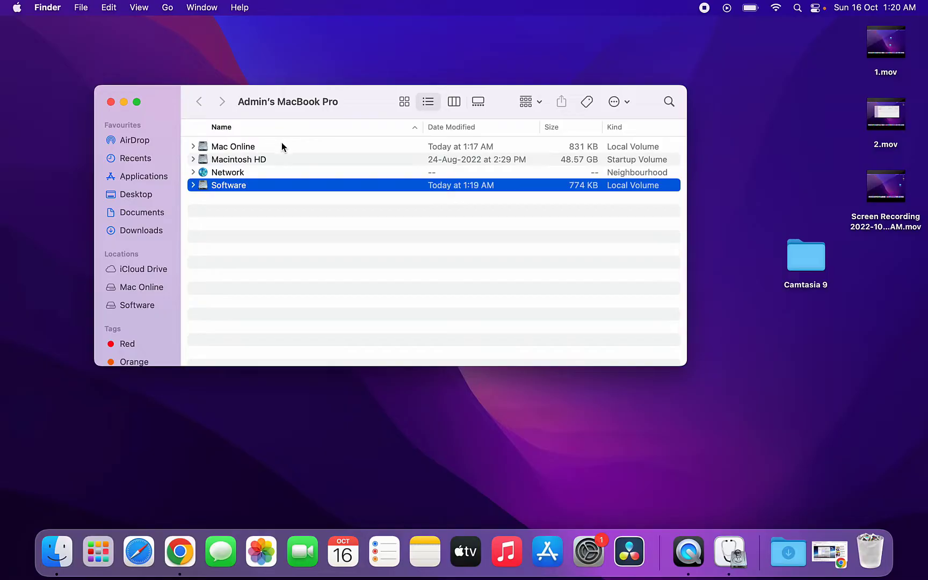
pyautogui.doubleClick(281, 146)
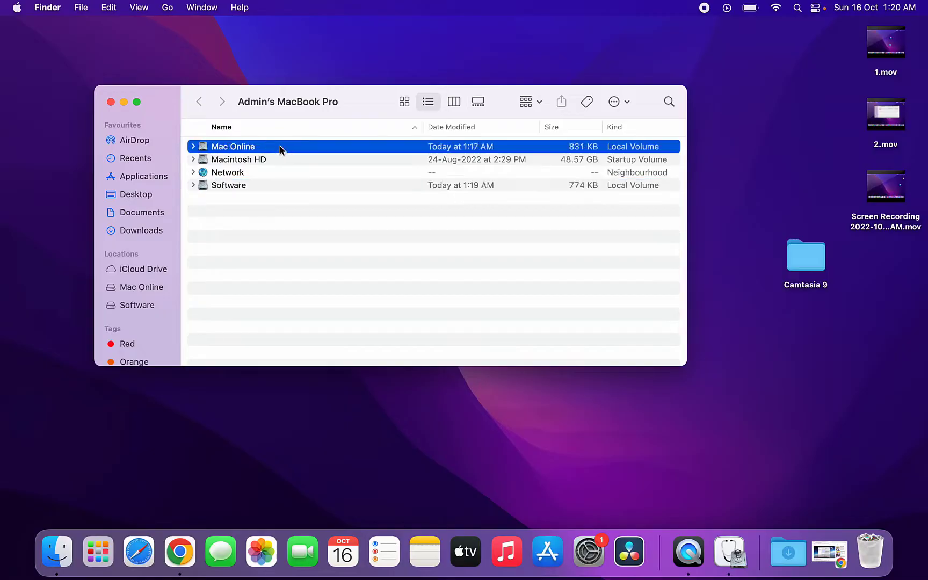
# Create a new untitled folder on the Mac Online volume.
pyautogui.rightClick(265, 189)
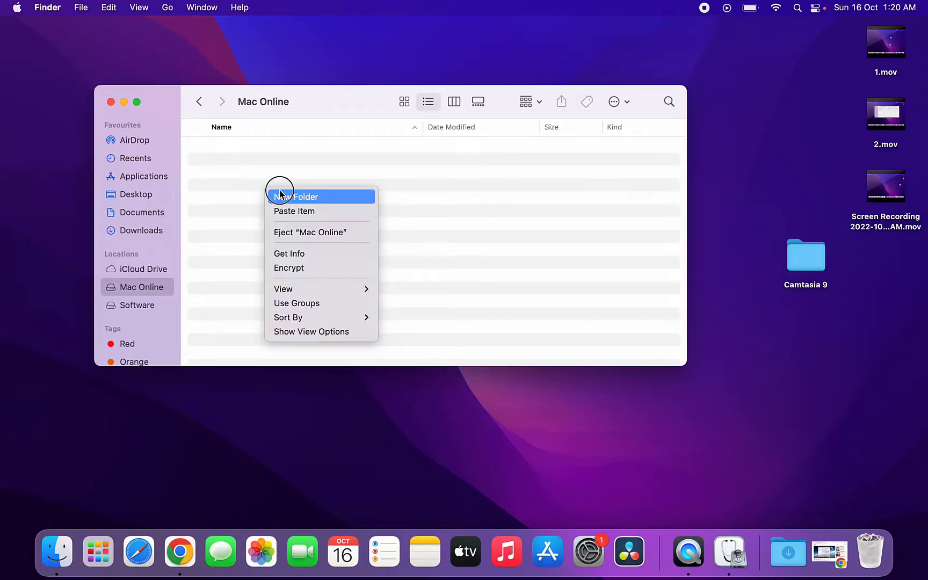
pyautogui.click(280, 194)
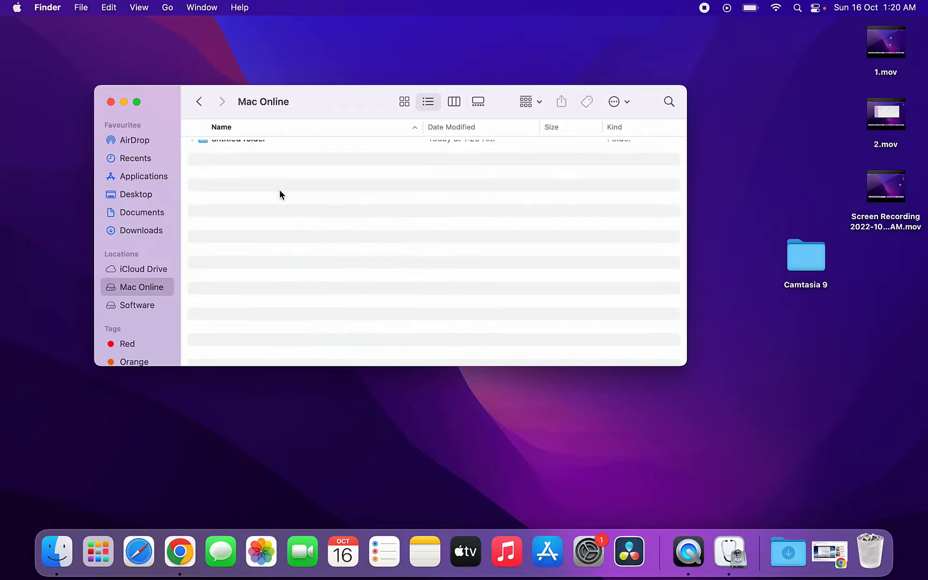
pyautogui.doubleClick(336, 152)
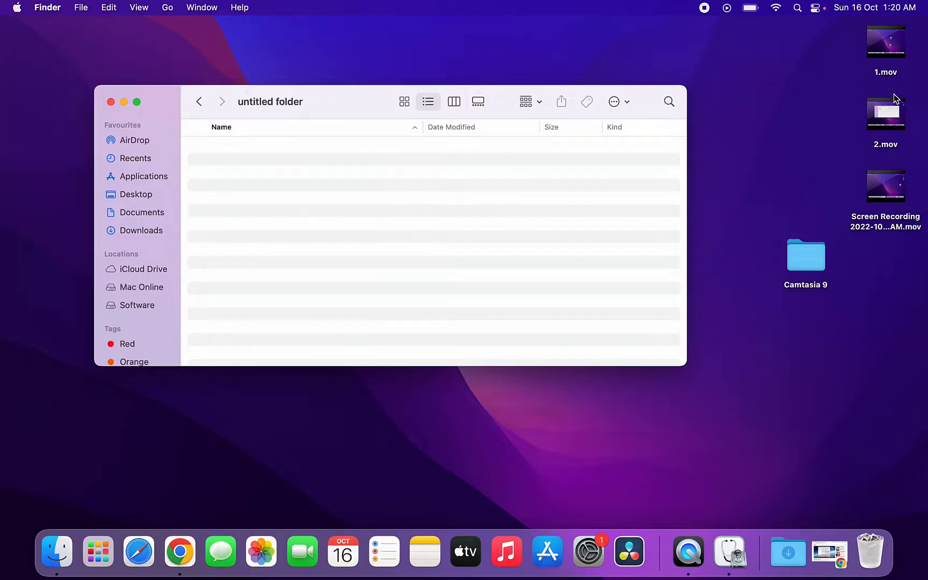
# Copy 2.mov and 1.mov from the desktop into the folder, then close the Finder window.
pyautogui.moveTo(894, 99); pyautogui.dragTo(562, 176)
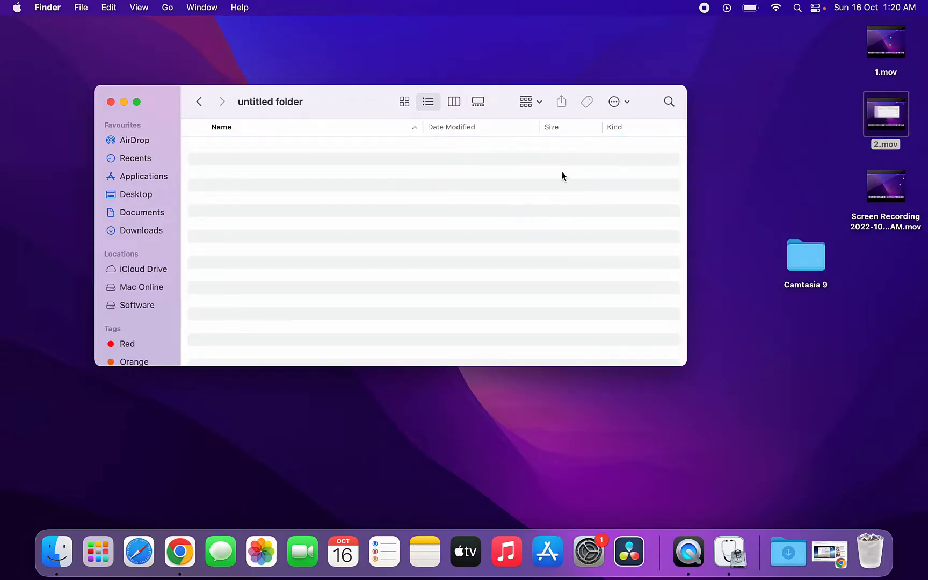
pyautogui.moveTo(903, 39)
pyautogui.moveTo(902, 38); pyautogui.dragTo(596, 195)
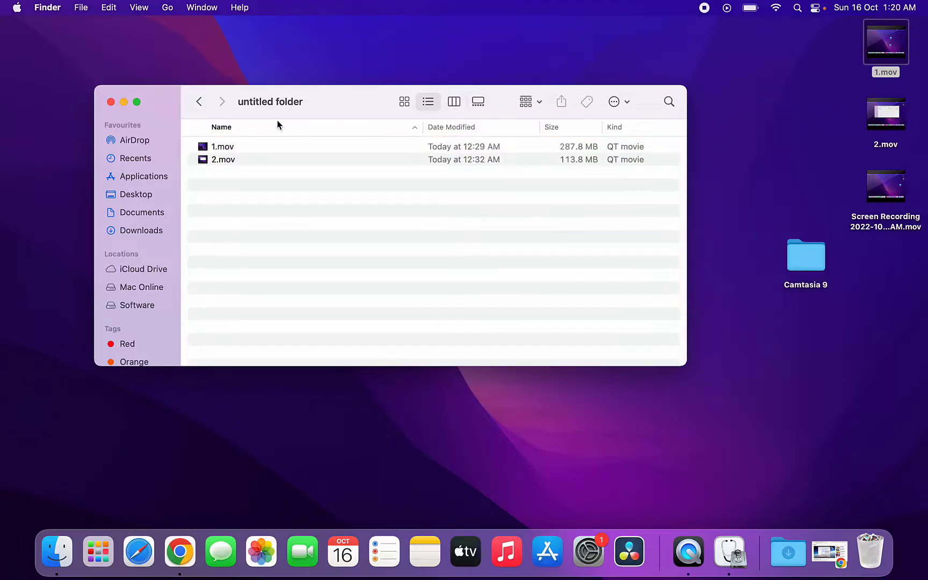
pyautogui.click(199, 102)
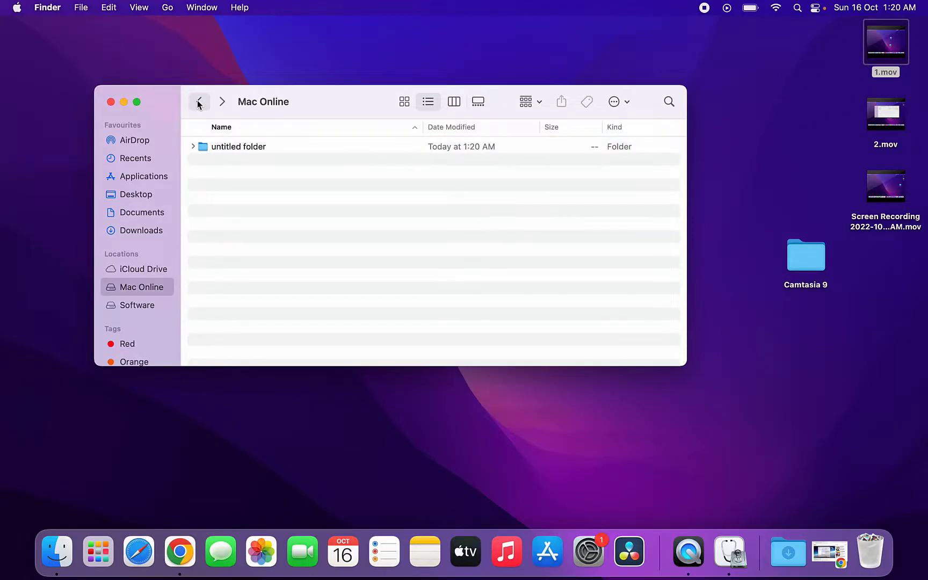
pyautogui.click(199, 102)
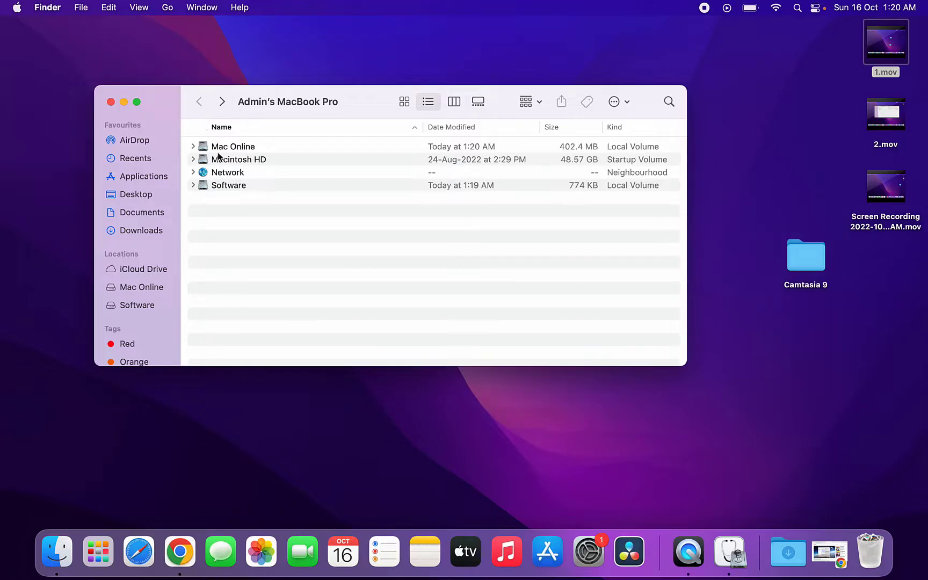
pyautogui.click(111, 104)
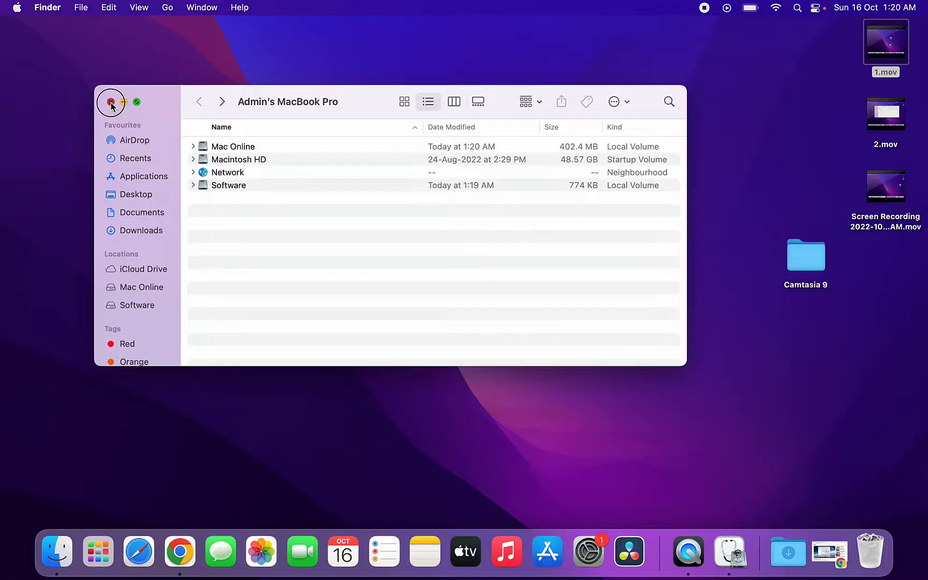